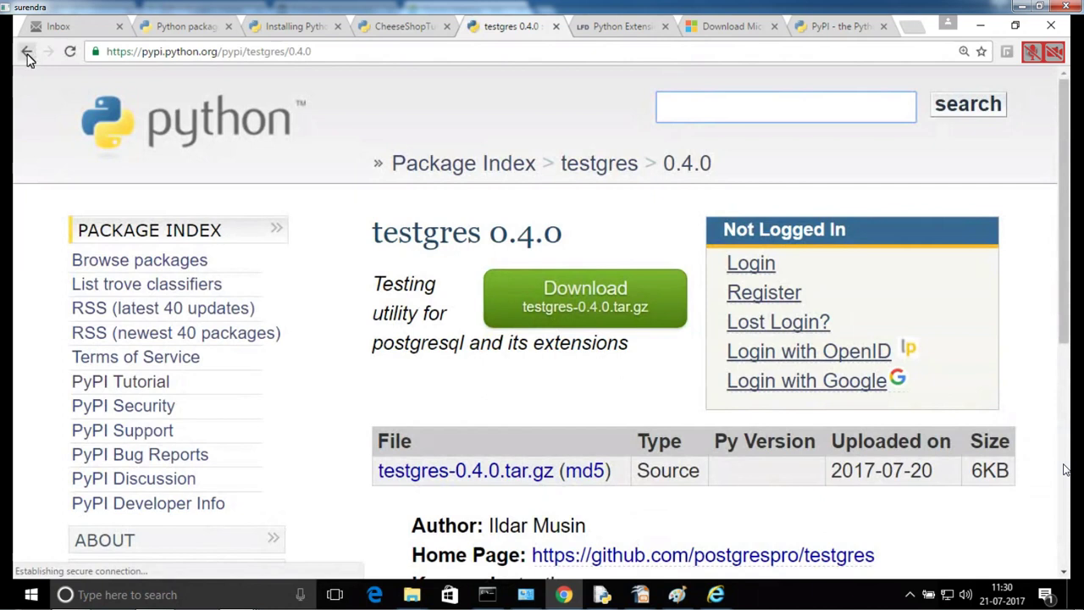
Go back to the Package Index home page and examine the testgres 0.4.0 entry and its description in the updates table.
{"action": "left_click", "coordinate": [27, 53]}
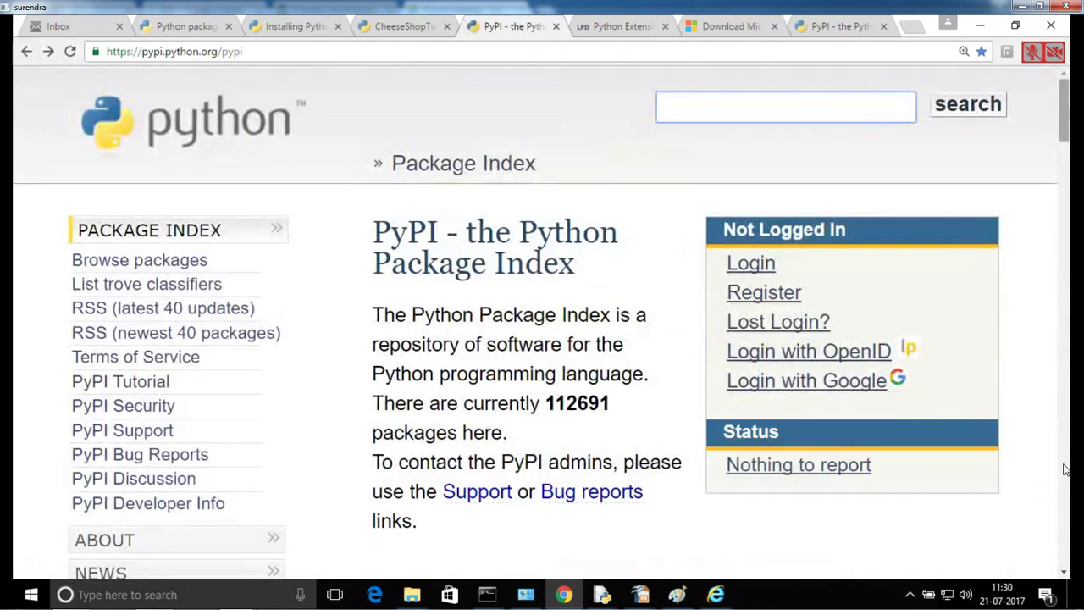
{"action": "scroll", "coordinate": [1065, 469], "scroll_direction": "down", "scroll_amount": 5}
{"action": "scroll", "coordinate": [1065, 470], "scroll_direction": "down", "scroll_amount": 5}
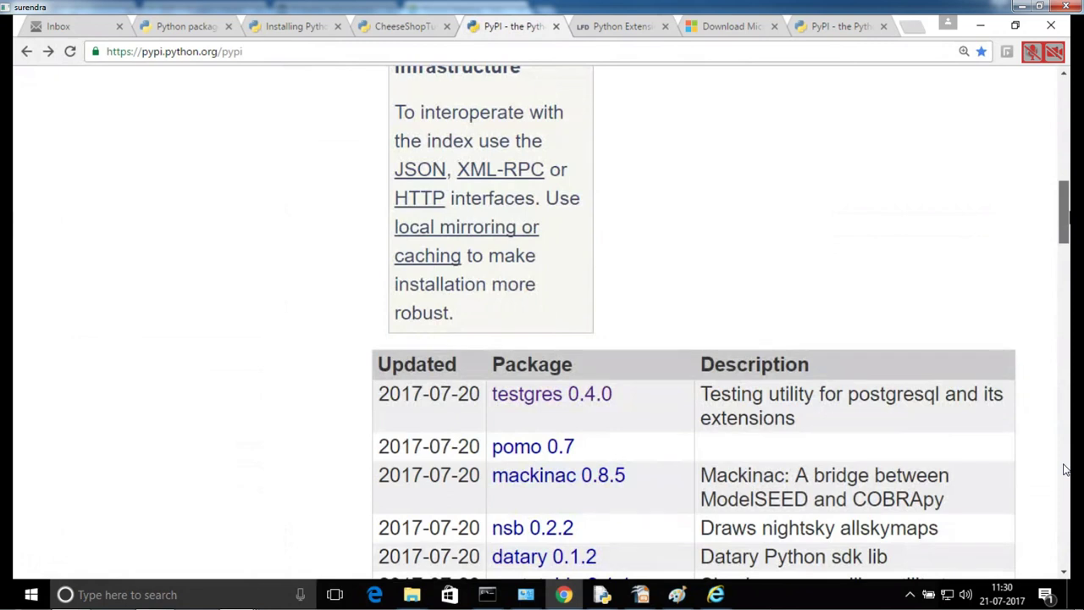
{"action": "scroll", "coordinate": [1066, 469], "scroll_direction": "down", "scroll_amount": 1}
{"action": "left_click_drag", "start_coordinate": [799, 313], "coordinate": [699, 276]}
{"action": "left_click_drag", "start_coordinate": [623, 275], "coordinate": [488, 271]}
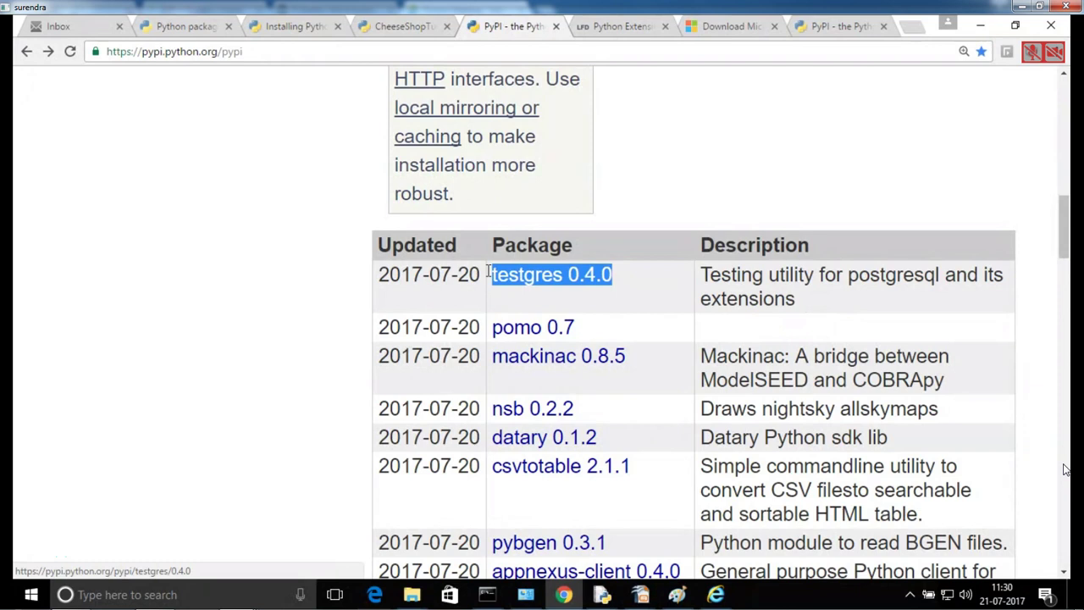
{"action": "triple_click", "coordinate": [818, 300]}
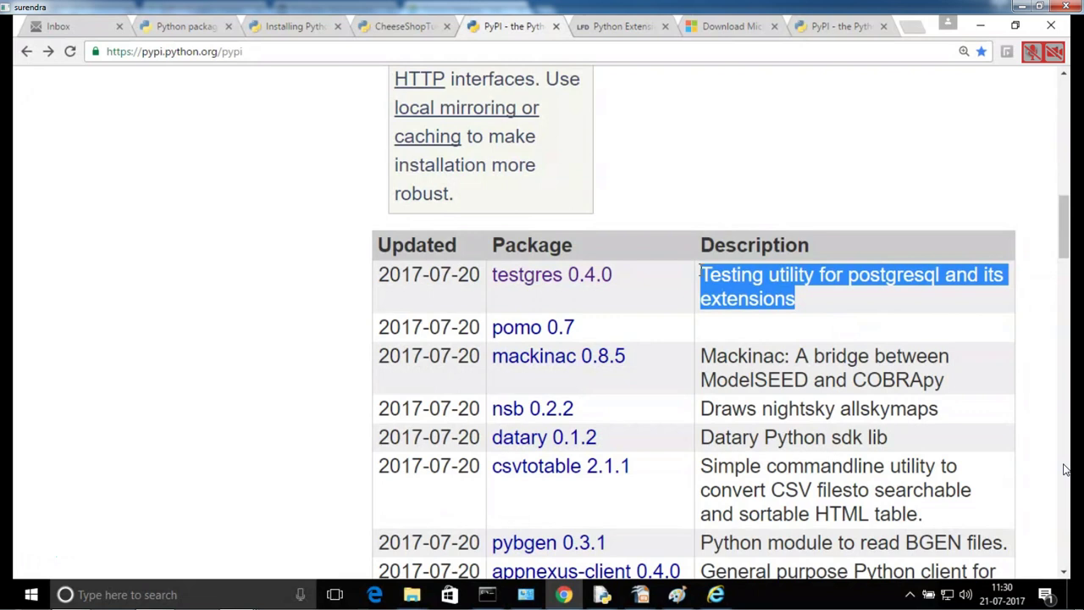
{"action": "left_click", "coordinate": [815, 325]}
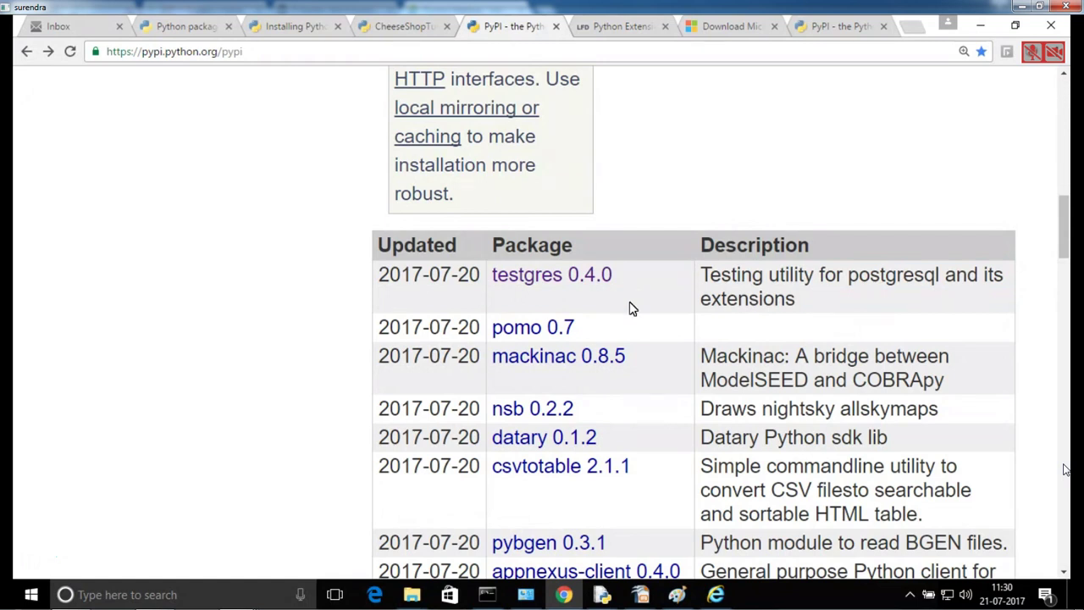
{"action": "left_click_drag", "start_coordinate": [940, 276], "coordinate": [914, 276]}
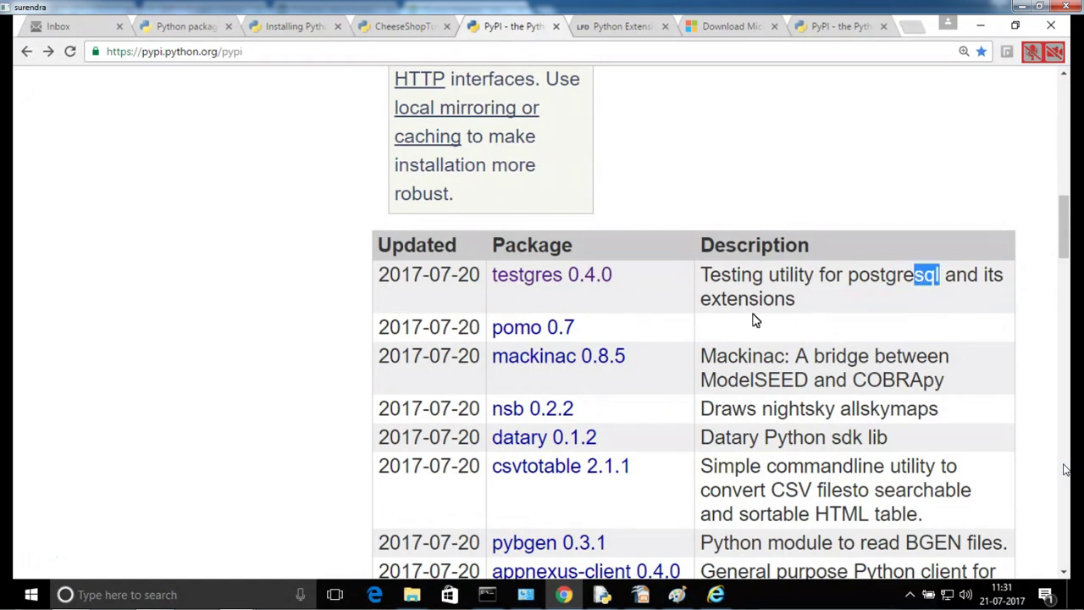
Download testgres-0.4.0.tar.gz from the testgres 0.4.0 package page and show the file in its folder.
{"action": "left_click", "coordinate": [593, 23]}
{"action": "left_click", "coordinate": [512, 29]}
{"action": "left_click", "coordinate": [555, 275]}
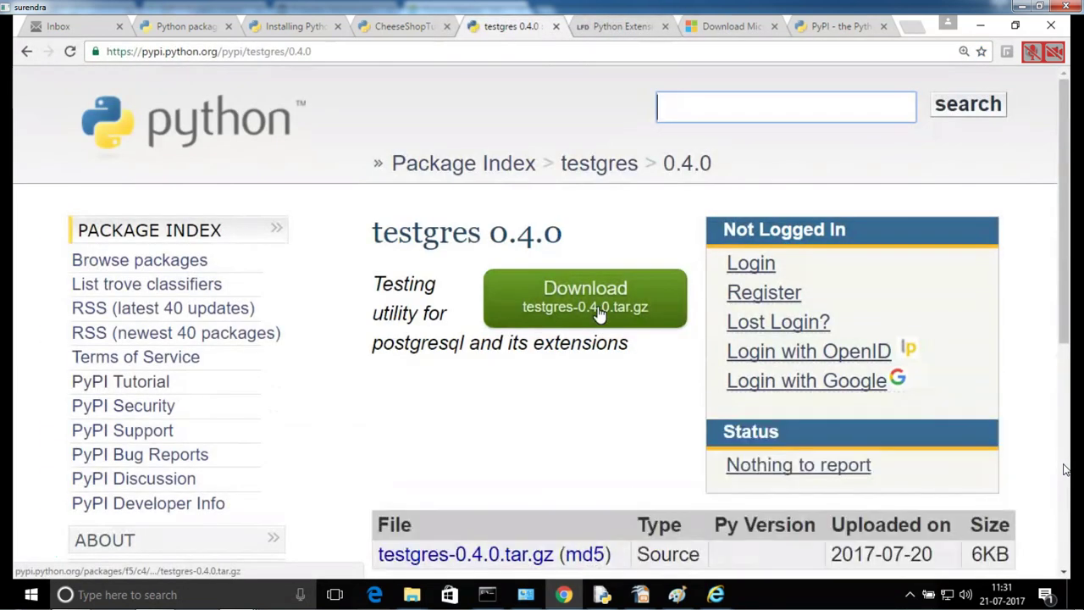
{"action": "left_click", "coordinate": [593, 301]}
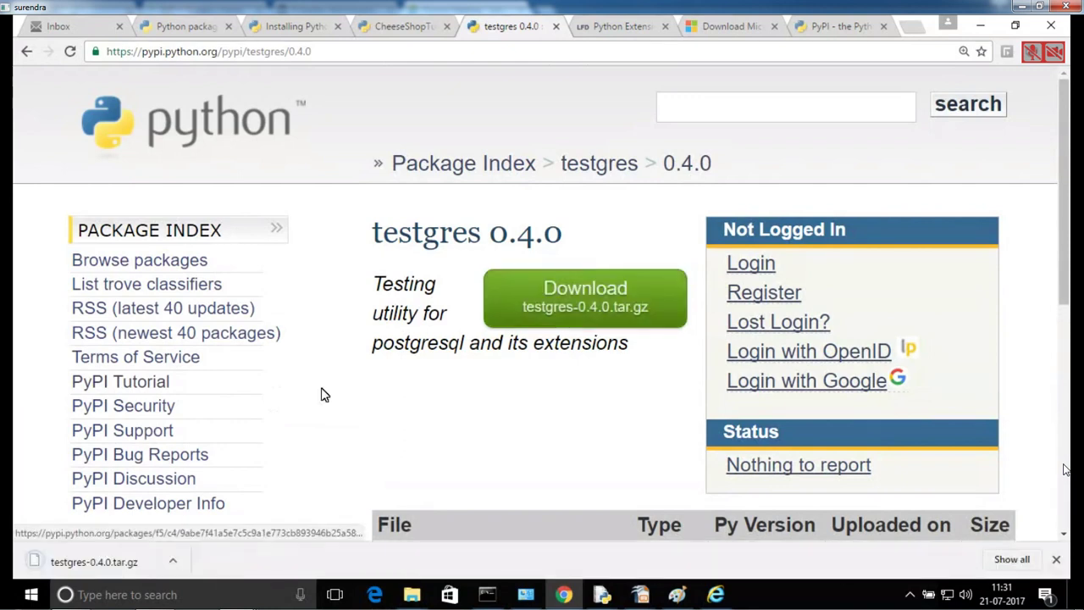
{"action": "right_click", "coordinate": [75, 561]}
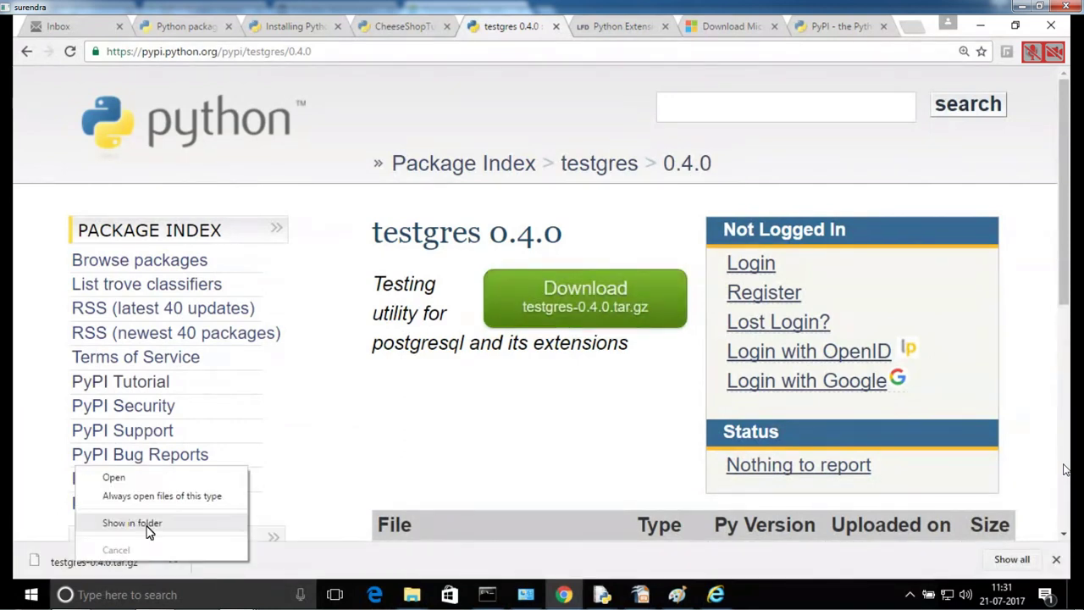
{"action": "left_click", "coordinate": [132, 523]}
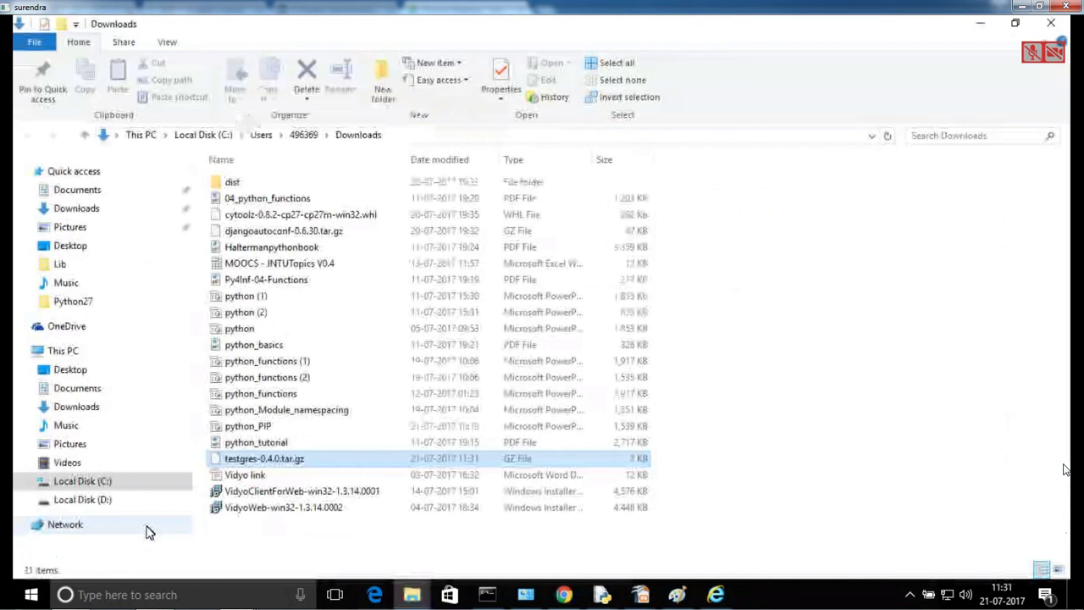
Extract testgres-0.4.0.tar.gz with 7-Zip into a testgres-0.4.0.tar subfolder of Downloads, keeping full pathnames.
{"action": "right_click", "coordinate": [317, 460]}
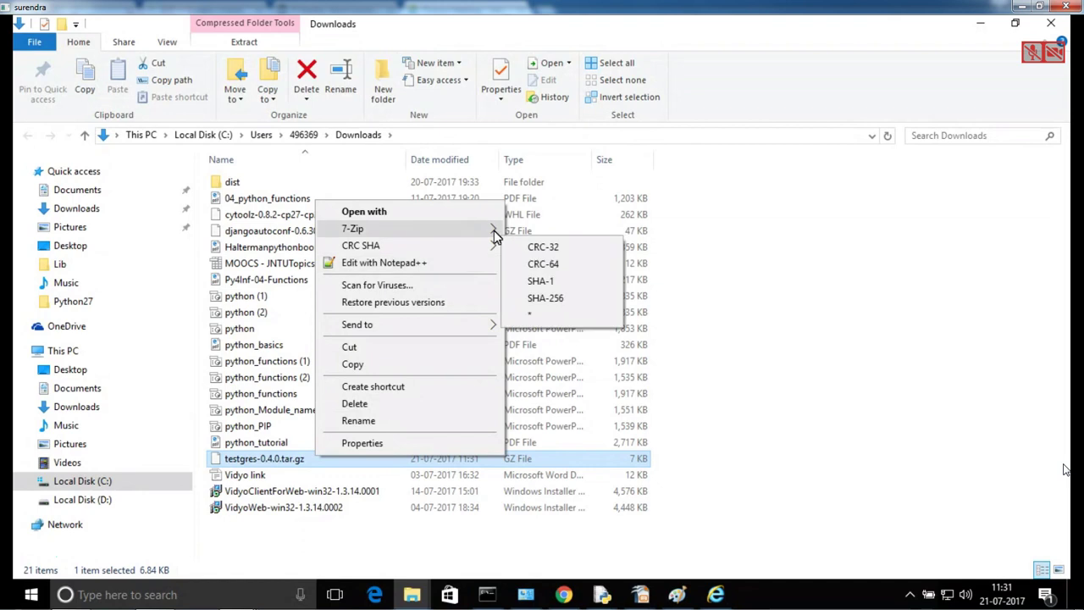
{"action": "mouse_move", "coordinate": [496, 236]}
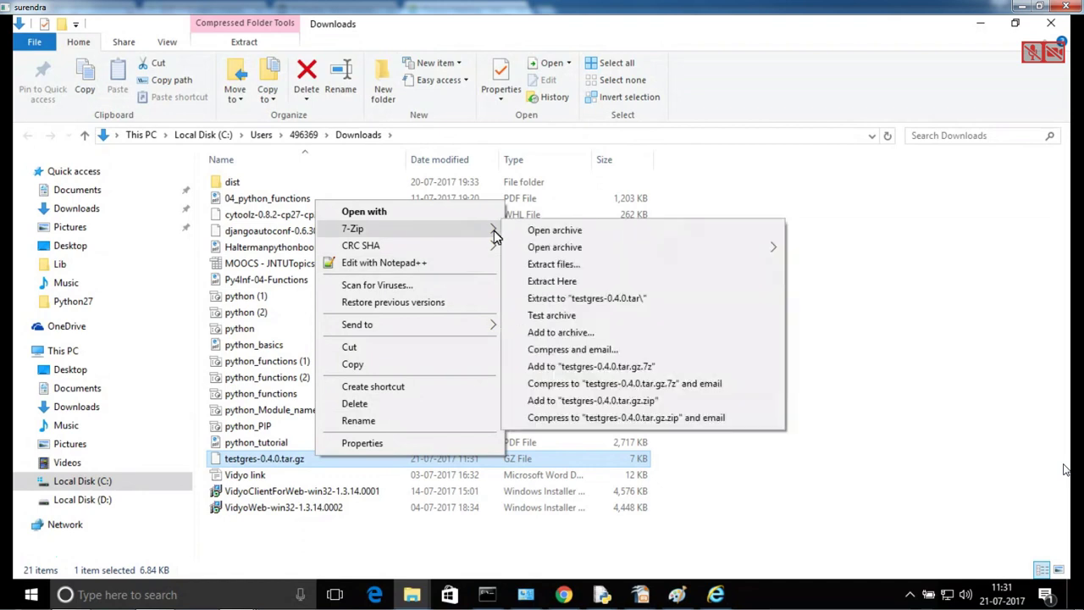
{"action": "left_click", "coordinate": [555, 264]}
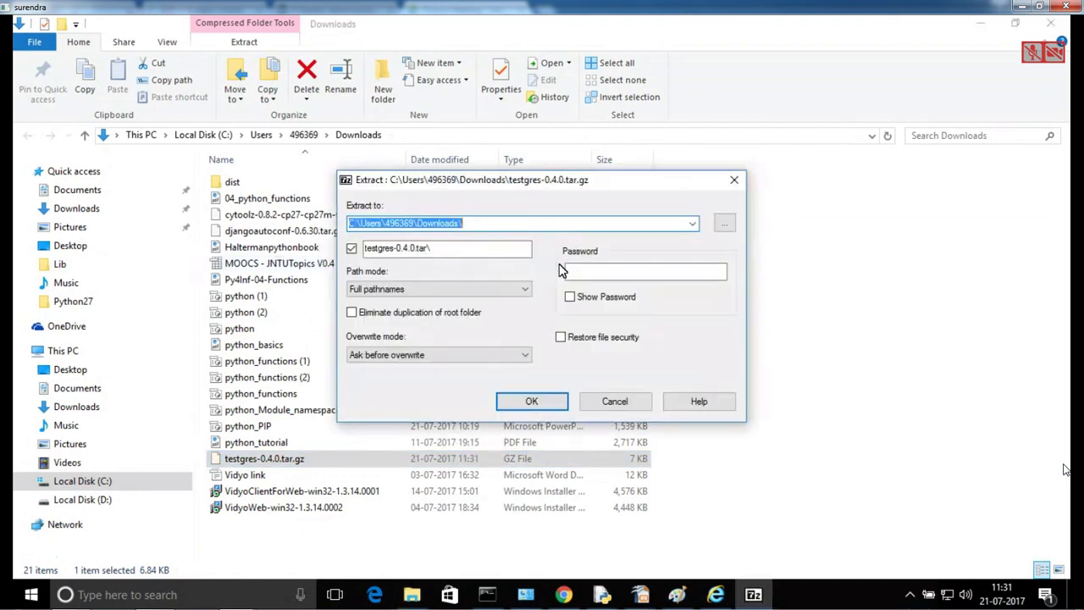
{"action": "left_click", "coordinate": [533, 403]}
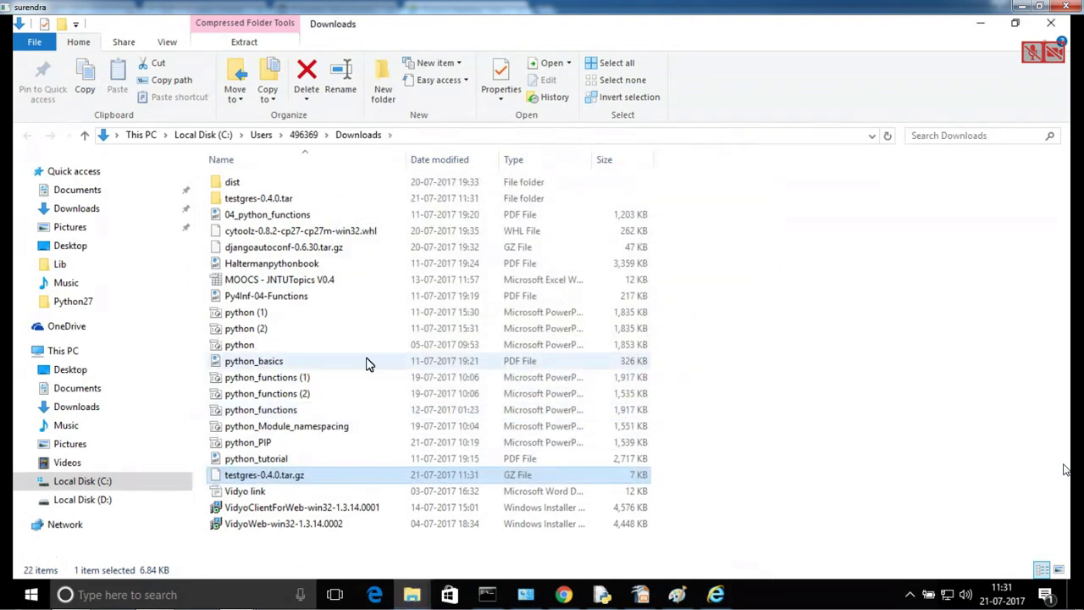
Extract the testgres-0.4.0.tar file inside the extracted dist folder with 7-Zip into its own testgres-0.4.0 subfolder.
{"action": "double_click", "coordinate": [285, 202]}
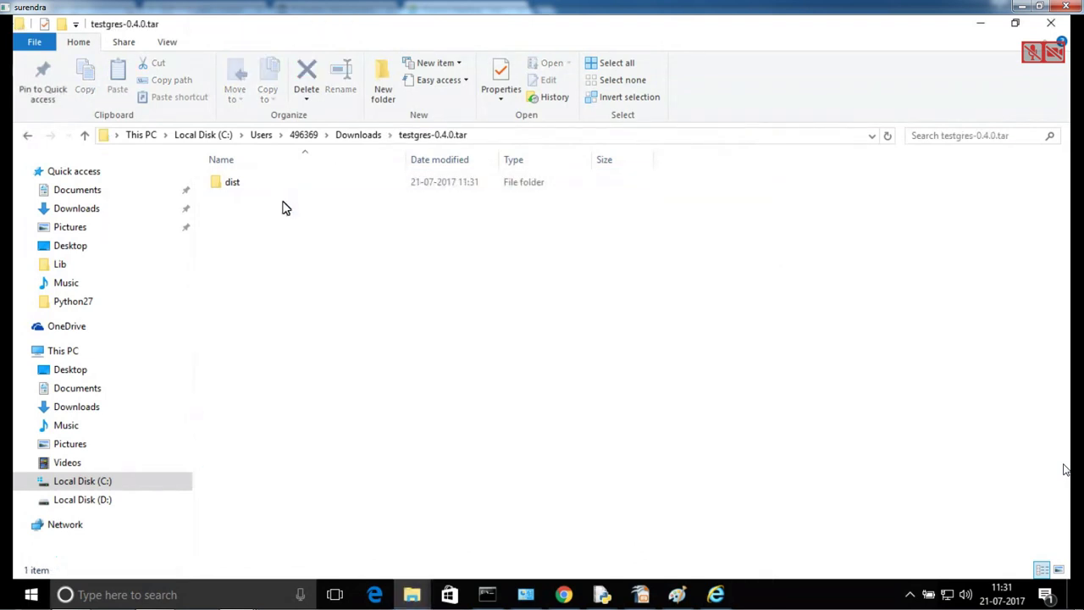
{"action": "double_click", "coordinate": [229, 184]}
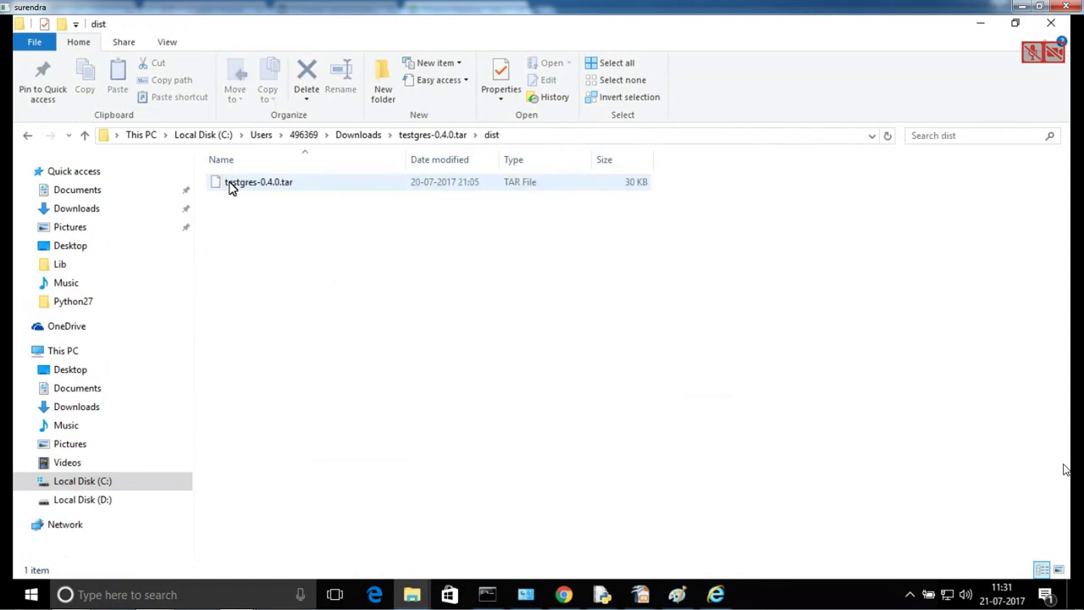
{"action": "right_click", "coordinate": [229, 185]}
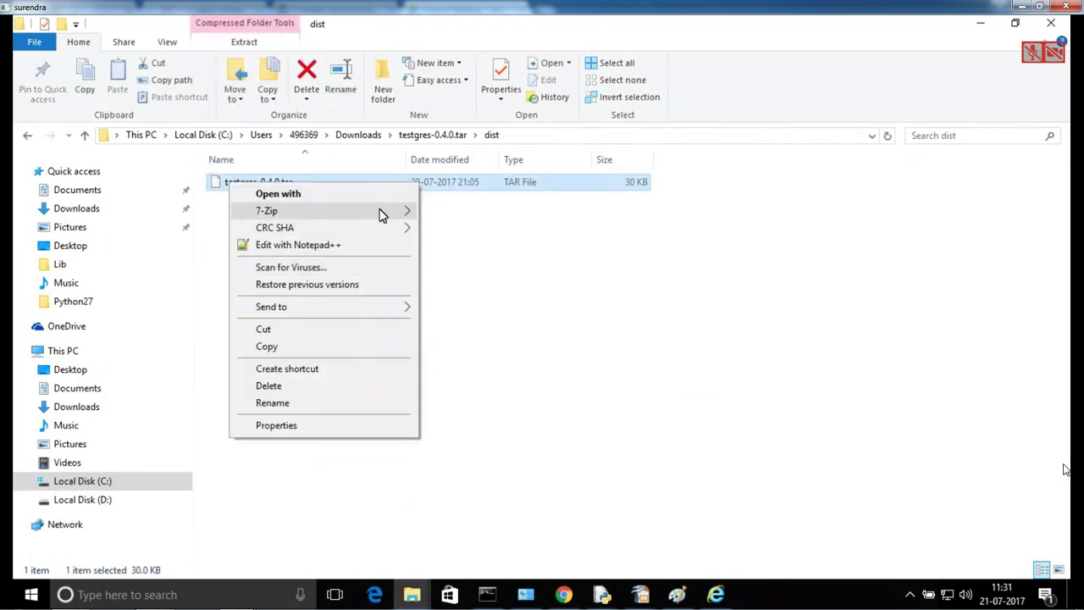
{"action": "mouse_move", "coordinate": [380, 215]}
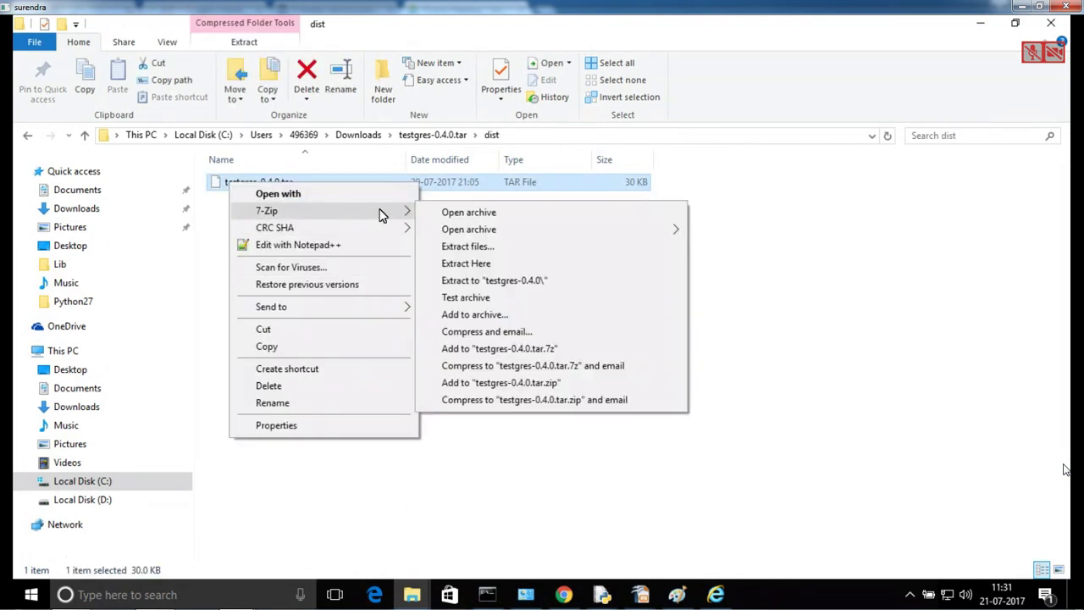
{"action": "left_click", "coordinate": [509, 247]}
{"action": "left_click", "coordinate": [531, 400]}
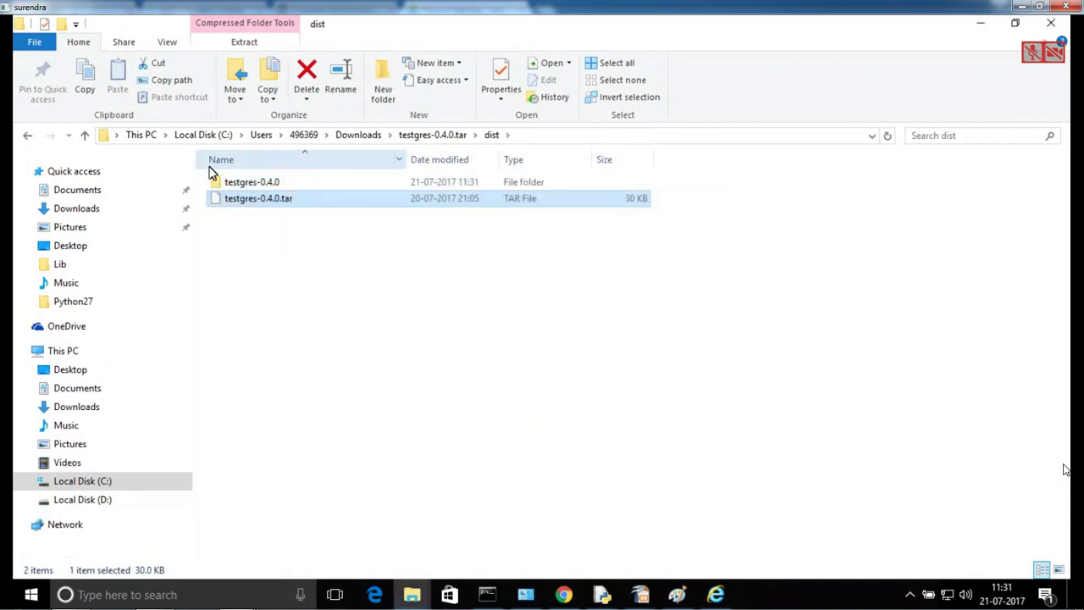
Open the setup Python file from the innermost testgres-0.4.0 folder for editing in IDLE.
{"action": "double_click", "coordinate": [254, 185]}
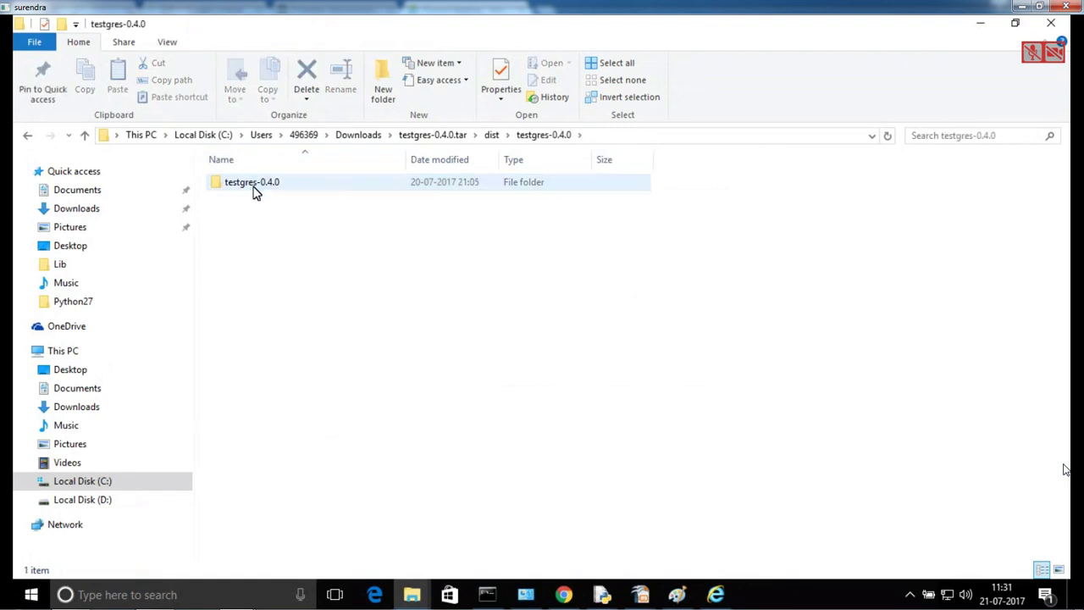
{"action": "double_click", "coordinate": [254, 185]}
{"action": "left_click", "coordinate": [247, 234]}
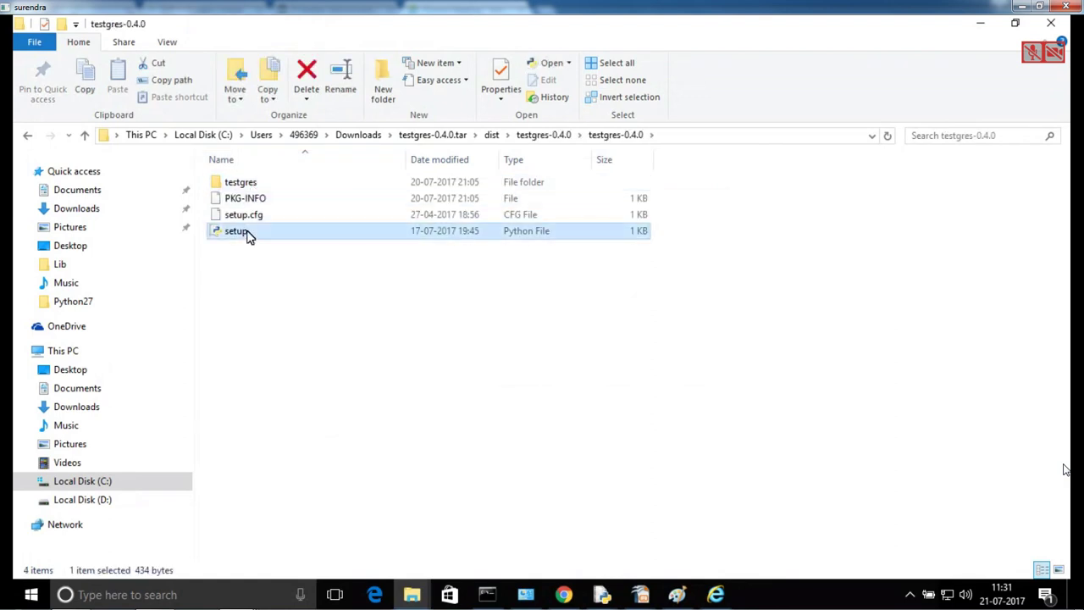
{"action": "right_click", "coordinate": [248, 235]}
{"action": "mouse_move", "coordinate": [302, 283]}
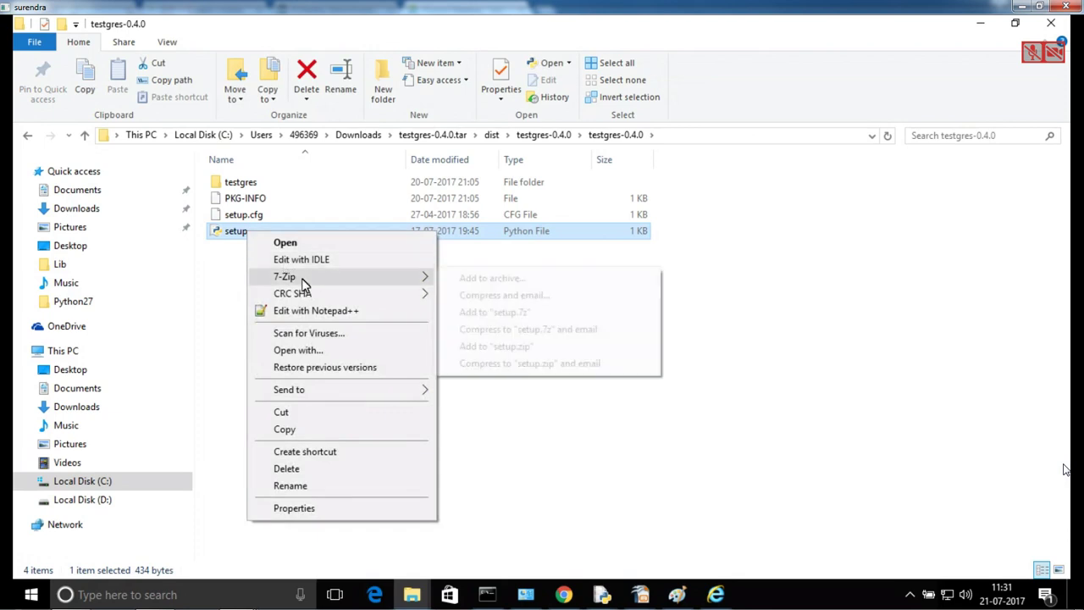
{"action": "left_click", "coordinate": [418, 261]}
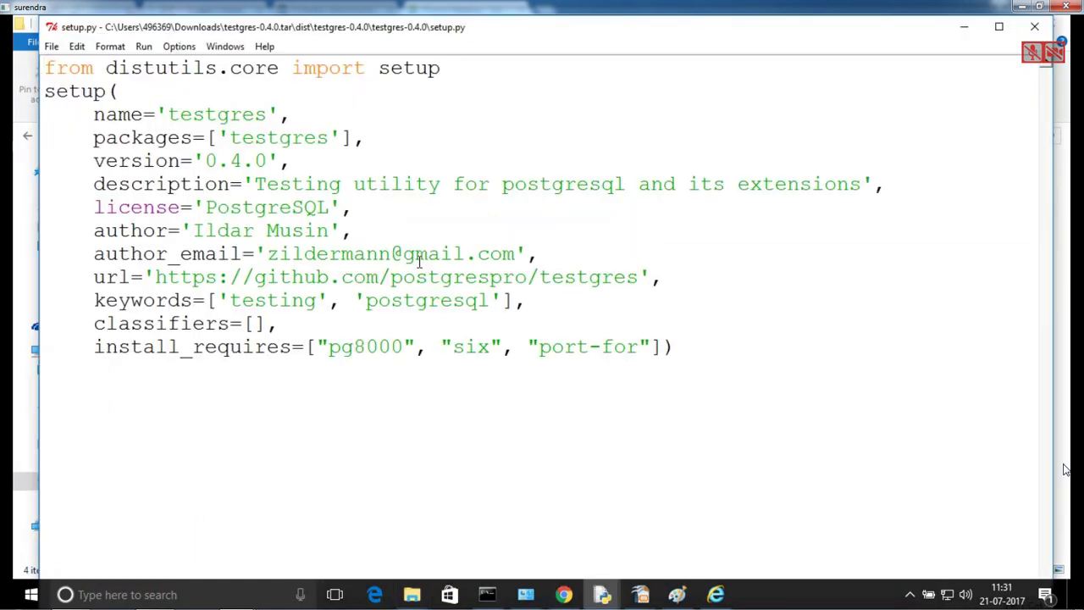
Highlight the entire setup.py script for review, and minimize the script and folder windows to get back to the browser.
{"action": "left_click_drag", "start_coordinate": [677, 346], "coordinate": [217, 161]}
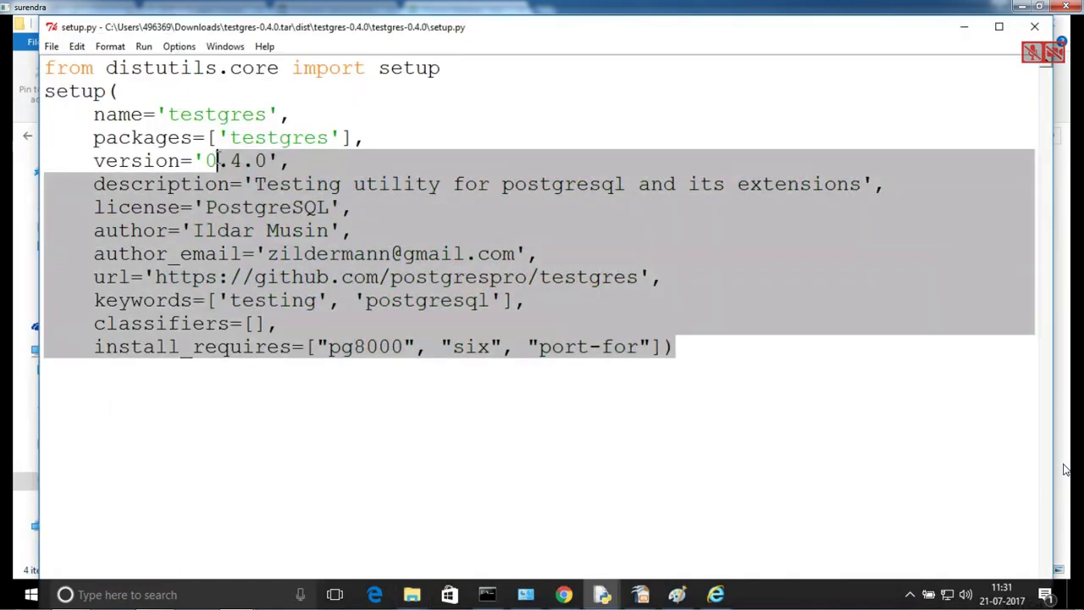
{"action": "key", "text": "ctrl+a"}
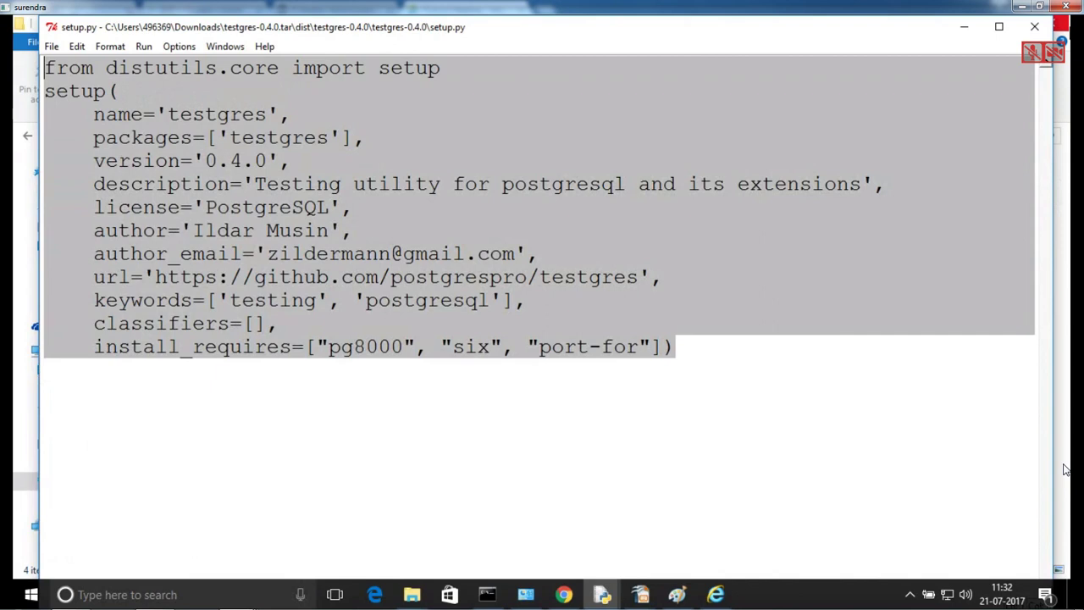
{"action": "left_click", "coordinate": [962, 29]}
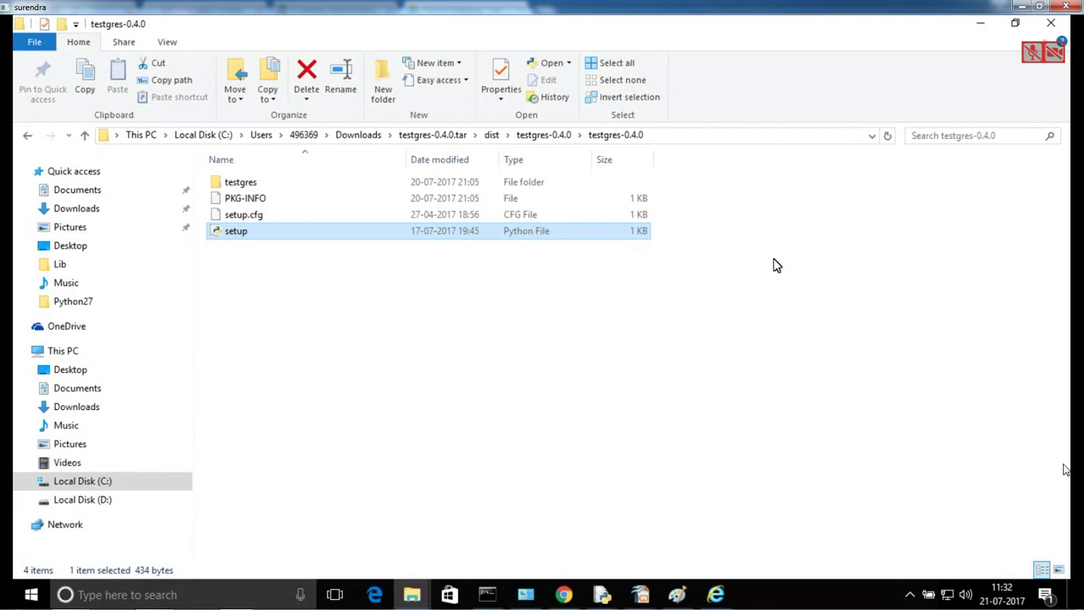
{"action": "left_click", "coordinate": [981, 23]}
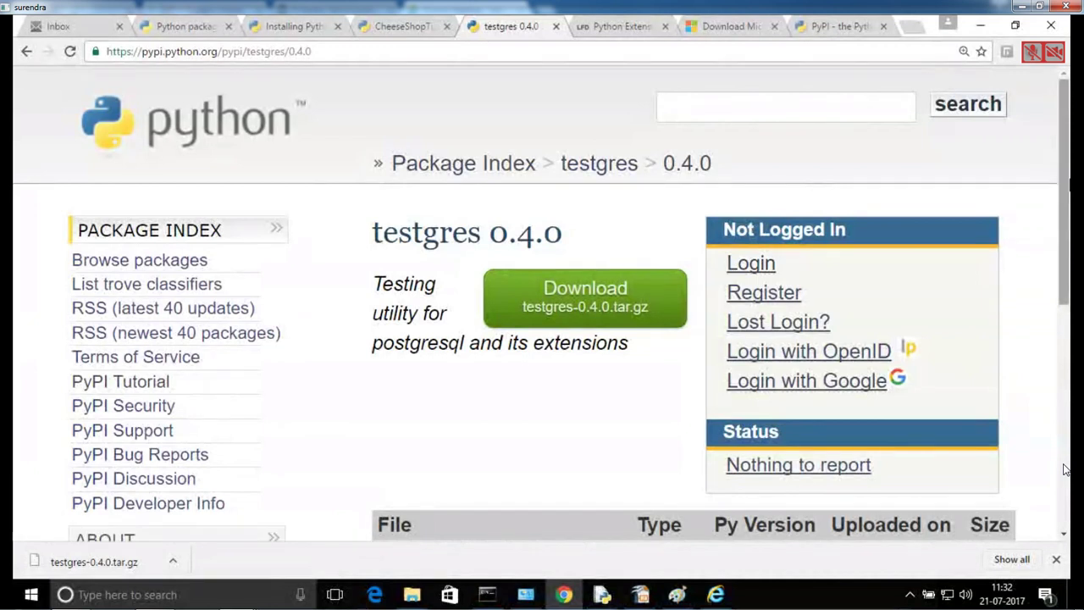
Look through the testgres package details, and return to the Package Index home page to skim its full package list.
{"action": "scroll", "coordinate": [1066, 470], "scroll_direction": "down", "scroll_amount": 3}
{"action": "scroll", "coordinate": [1065, 470], "scroll_direction": "down", "scroll_amount": 3}
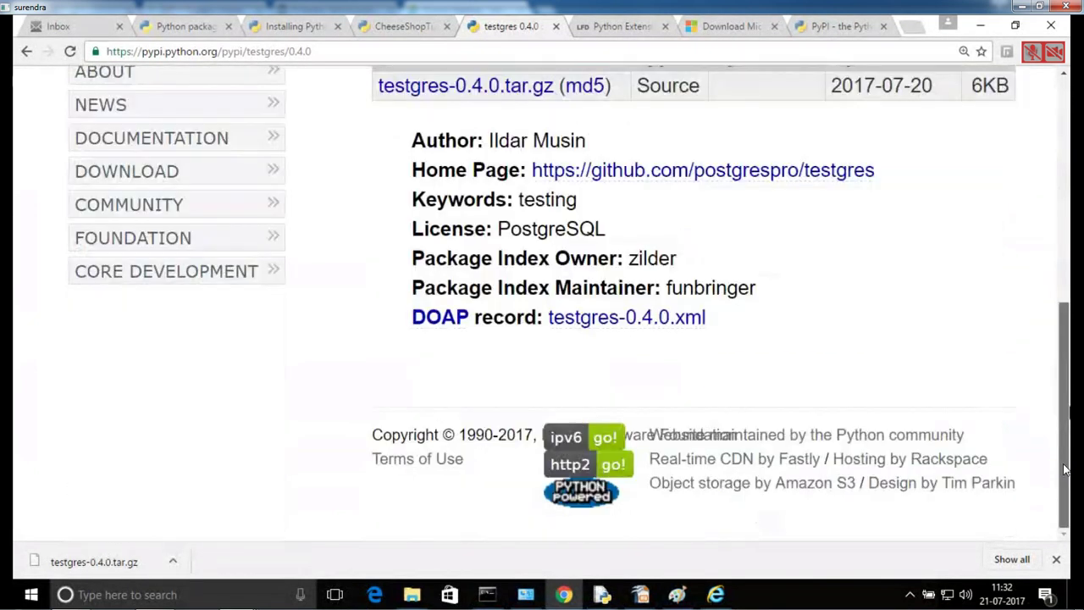
{"action": "scroll", "coordinate": [1036, 234], "scroll_direction": "up", "scroll_amount": 5}
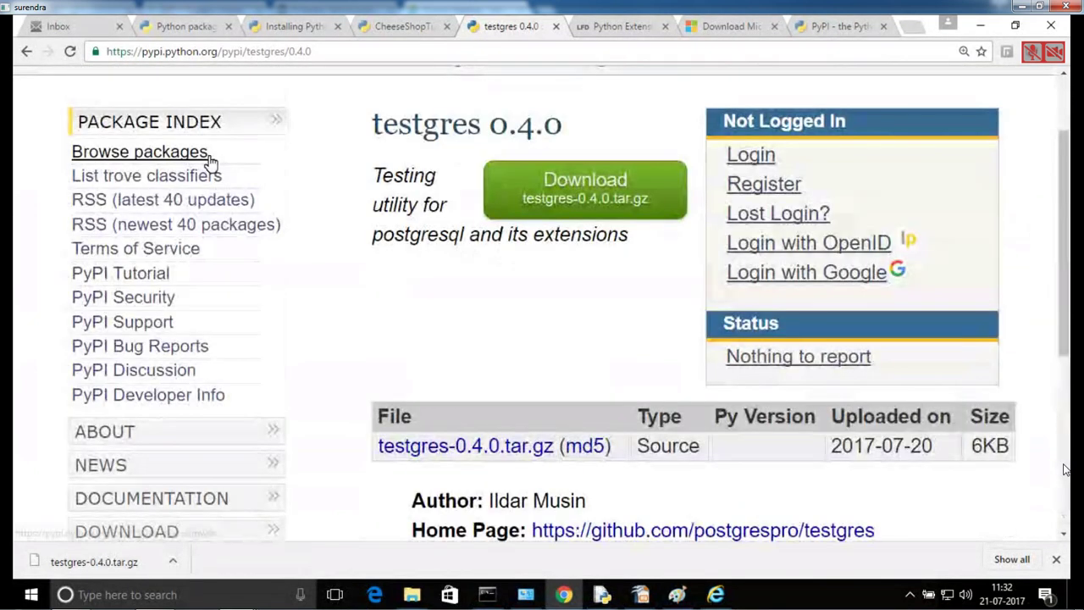
{"action": "left_click", "coordinate": [37, 56]}
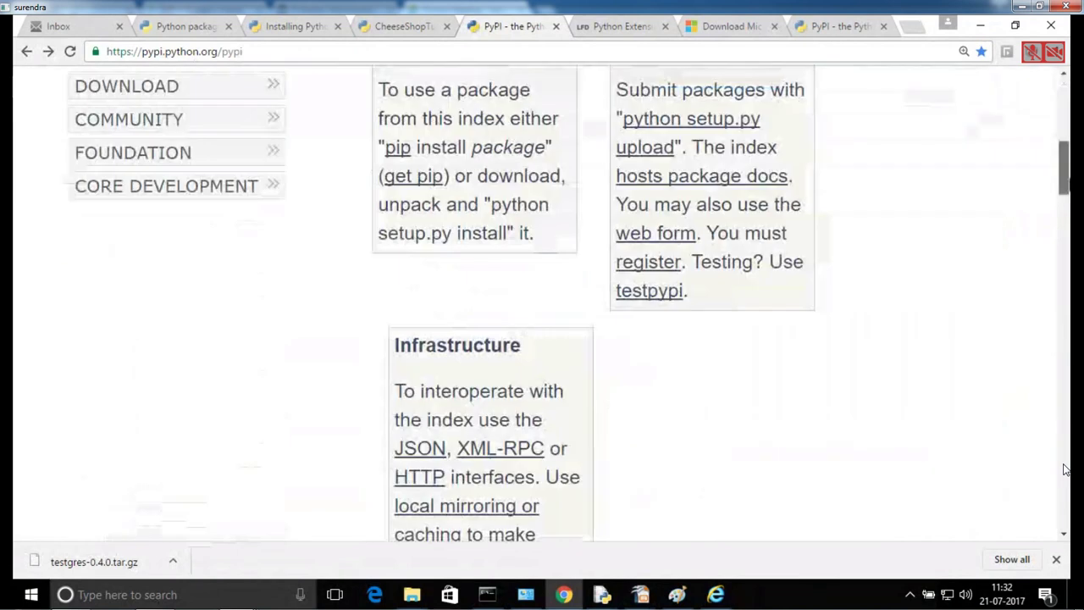
{"action": "left_click", "coordinate": [1066, 470]}
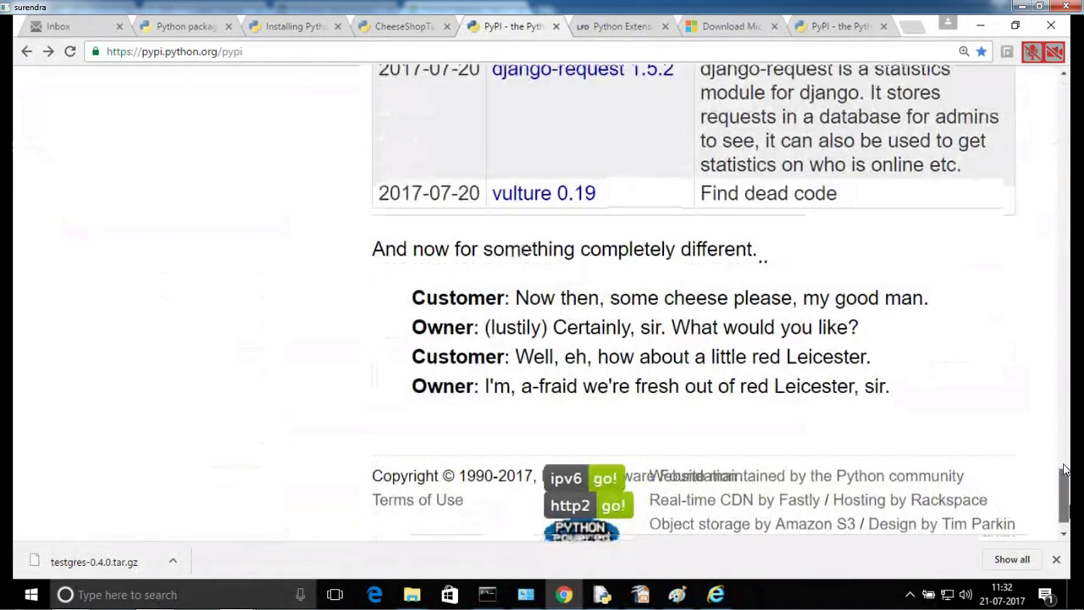
{"action": "scroll", "coordinate": [1065, 471], "scroll_direction": "up", "scroll_amount": 20}
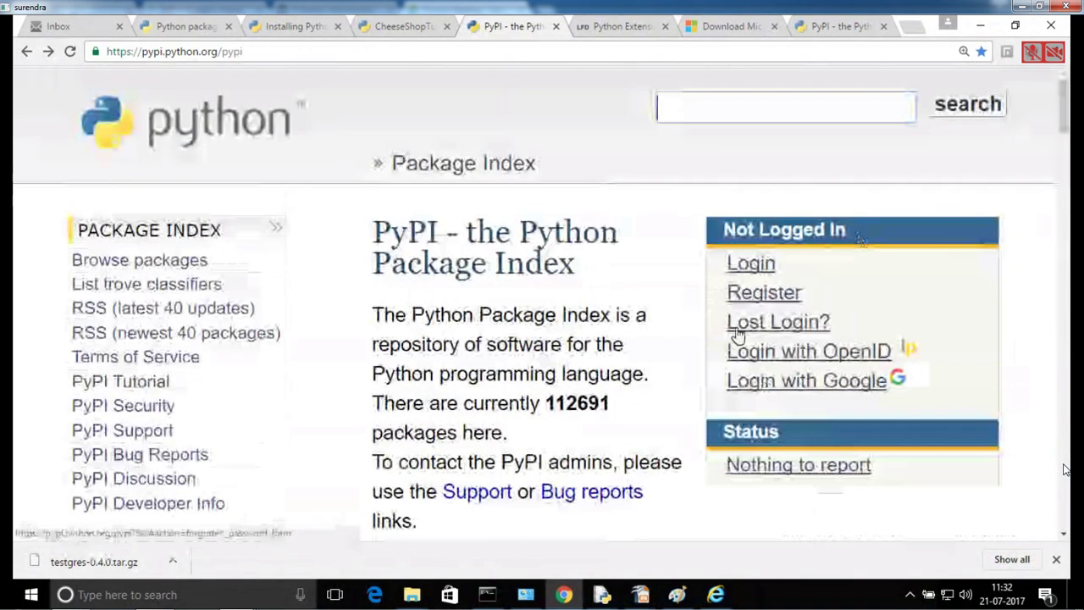
Highlight the package count in the Package Index introduction, and reload the page to check the updated count.
{"action": "left_click_drag", "start_coordinate": [545, 405], "coordinate": [610, 404]}
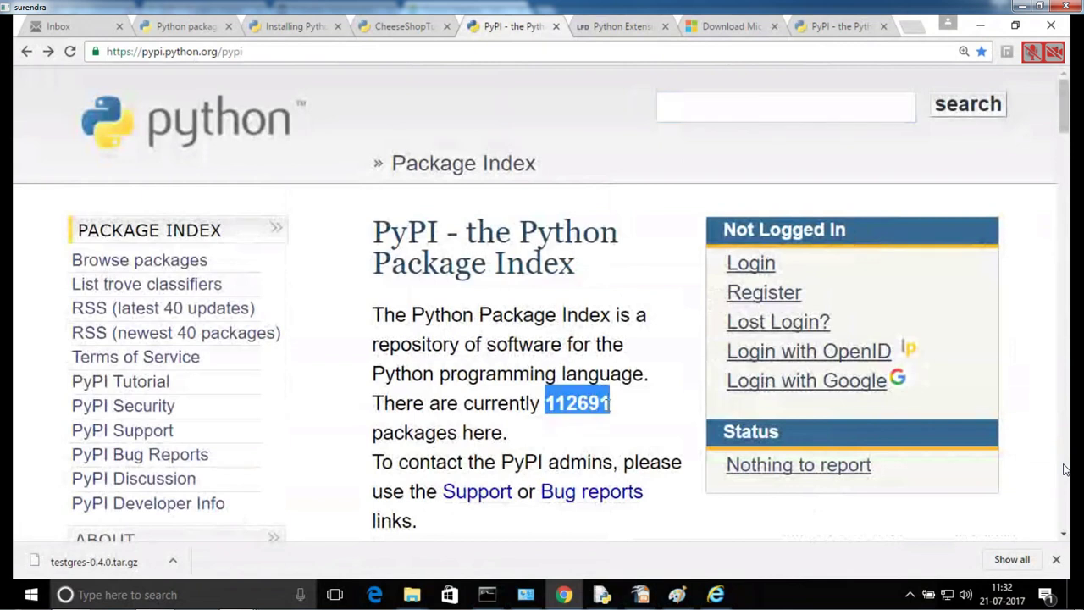
{"action": "left_click", "coordinate": [605, 427]}
{"action": "left_click_drag", "start_coordinate": [610, 404], "coordinate": [556, 404]}
{"action": "left_click", "coordinate": [548, 403]}
{"action": "left_click_drag", "start_coordinate": [548, 403], "coordinate": [625, 406]}
{"action": "left_click", "coordinate": [70, 53]}
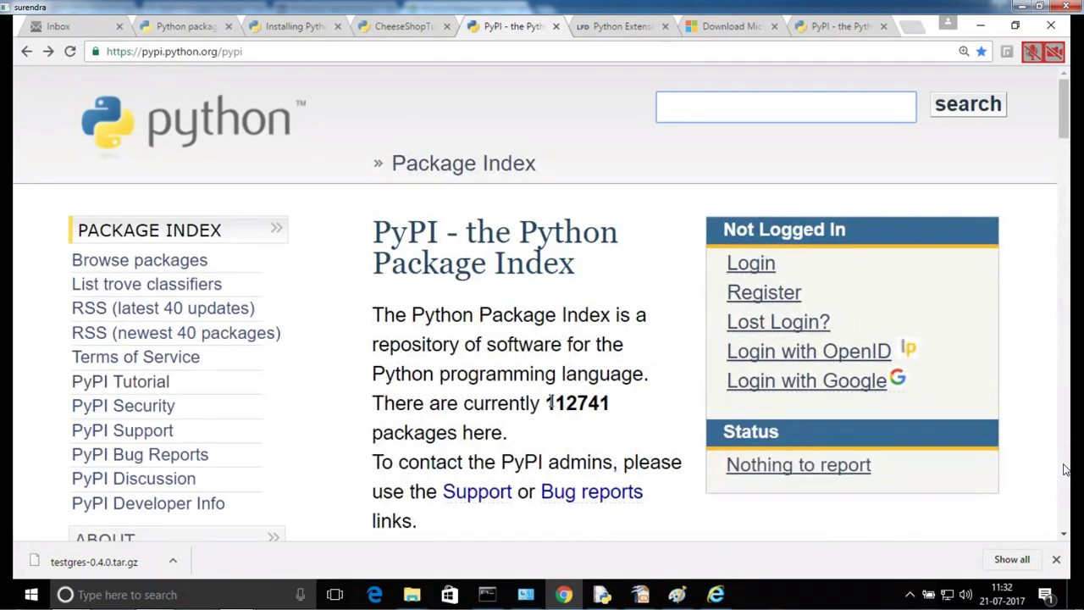
{"action": "left_click_drag", "start_coordinate": [555, 403], "coordinate": [624, 404]}
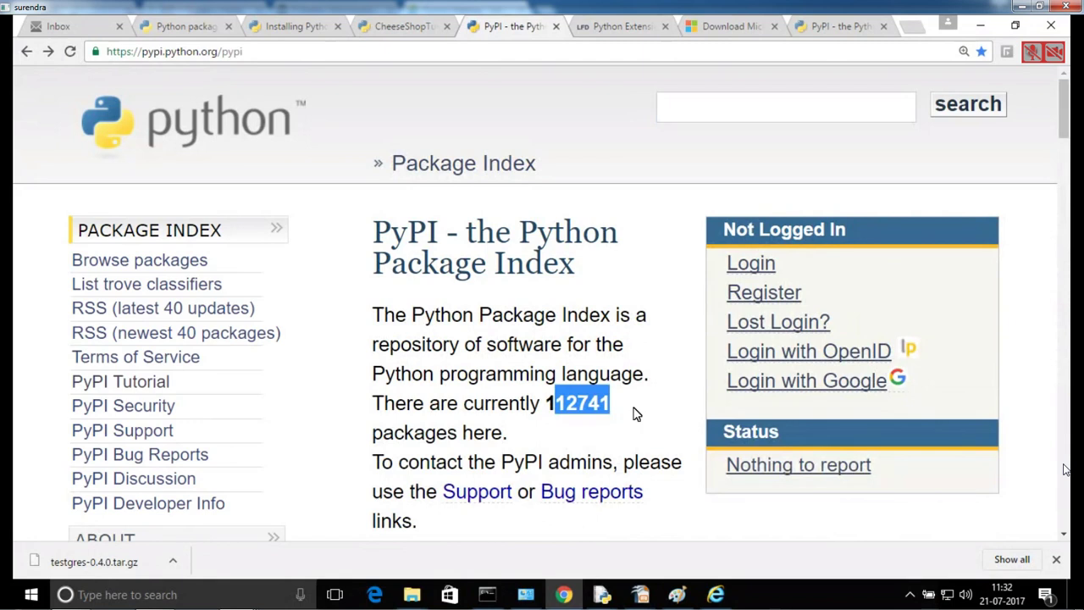
Reload the Package Index home page once more and highlight the full package count in its introduction.
{"action": "left_click", "coordinate": [635, 414]}
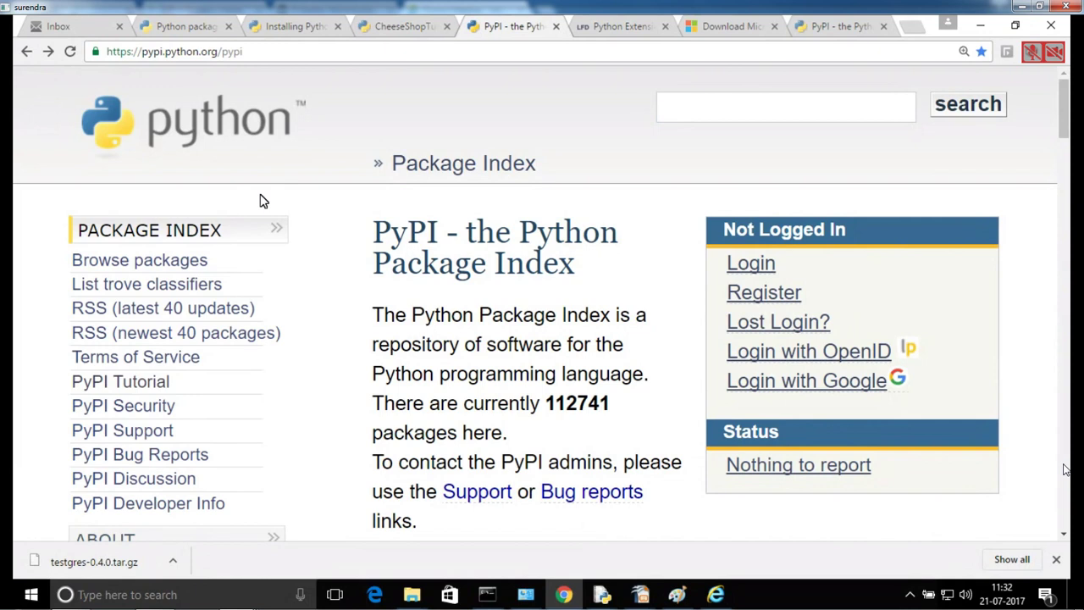
{"action": "left_click", "coordinate": [71, 51]}
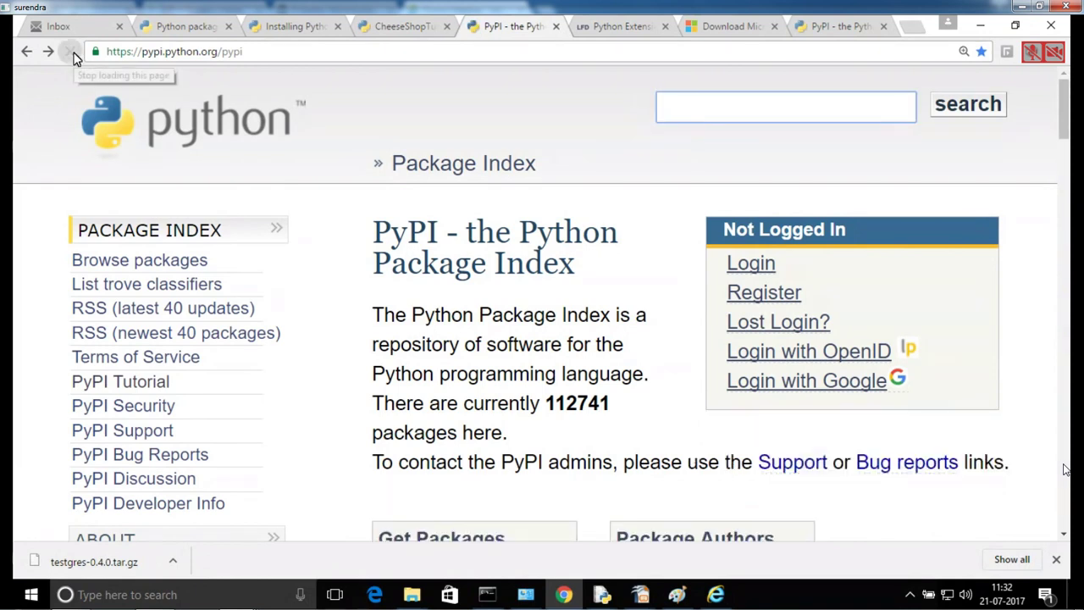
{"action": "double_click", "coordinate": [557, 404]}
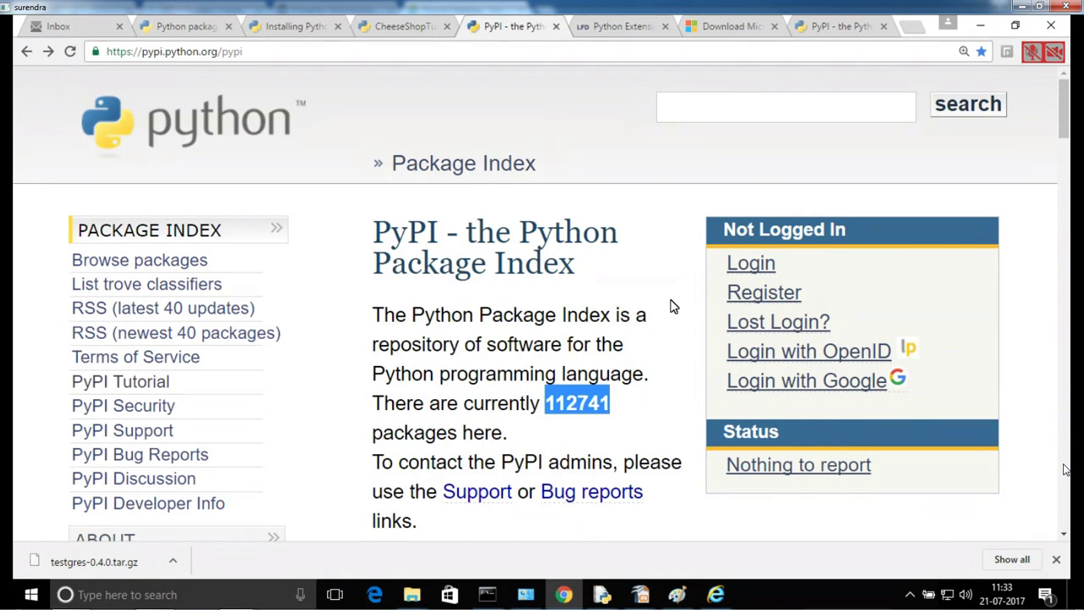
{"action": "left_click", "coordinate": [601, 593]}
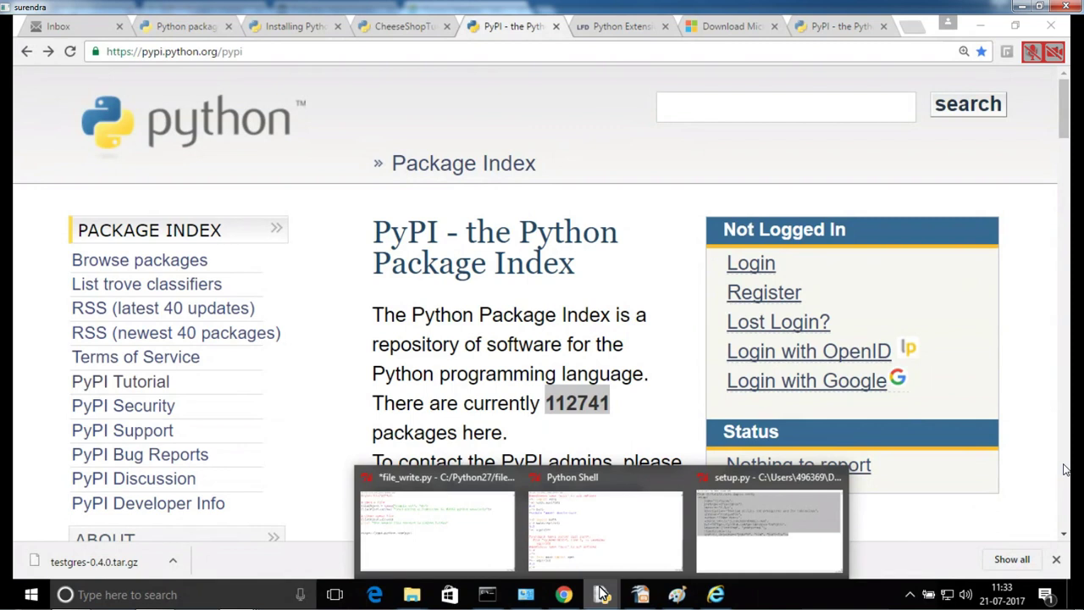
{"action": "mouse_move", "coordinate": [481, 525]}
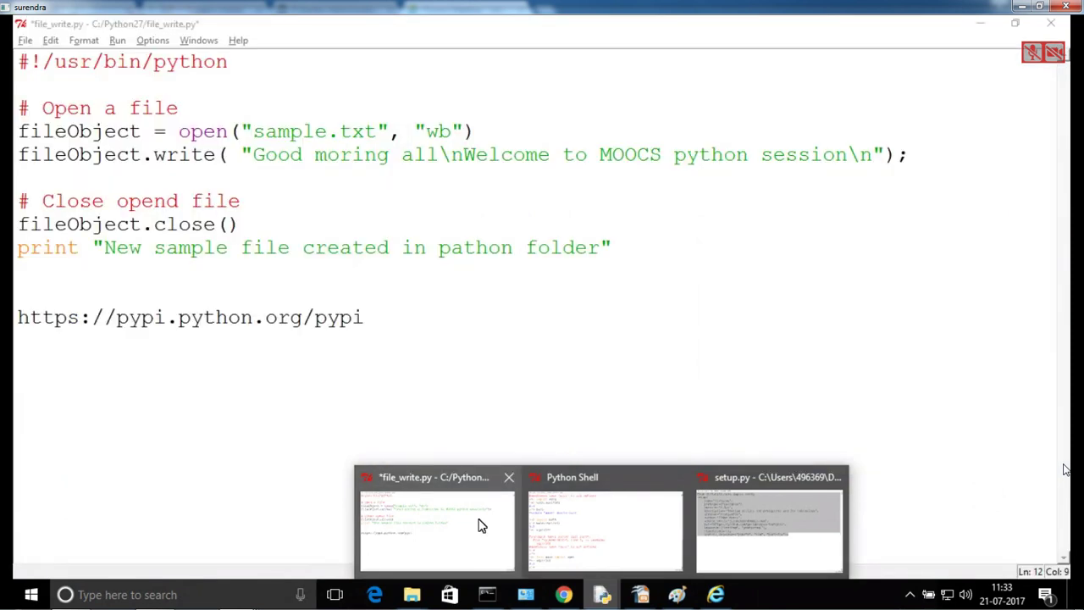
{"action": "left_click", "coordinate": [480, 525]}
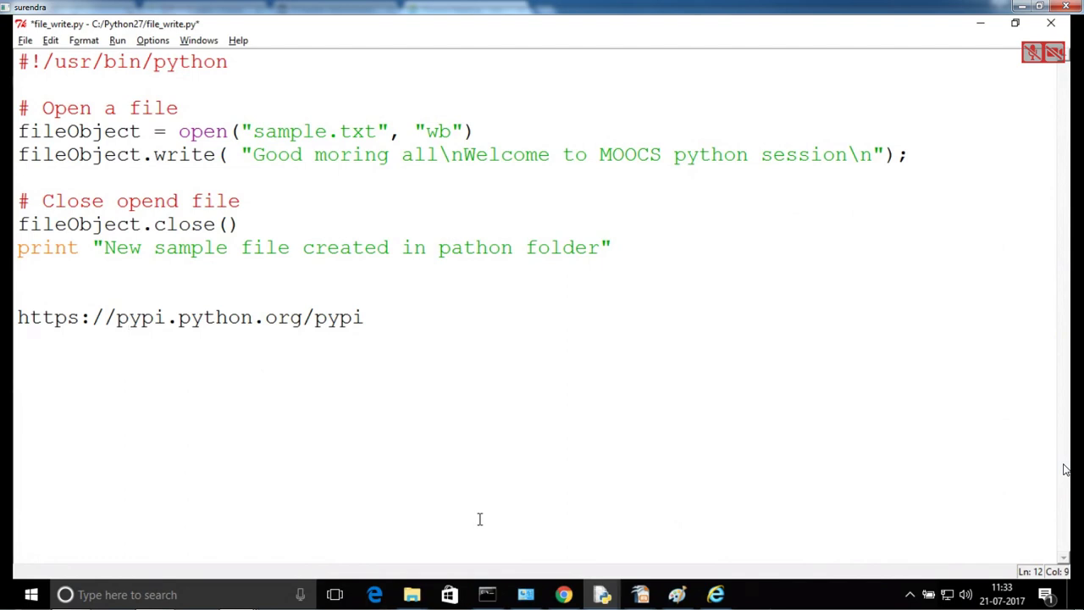
{"action": "left_click_drag", "start_coordinate": [370, 317], "coordinate": [15, 314]}
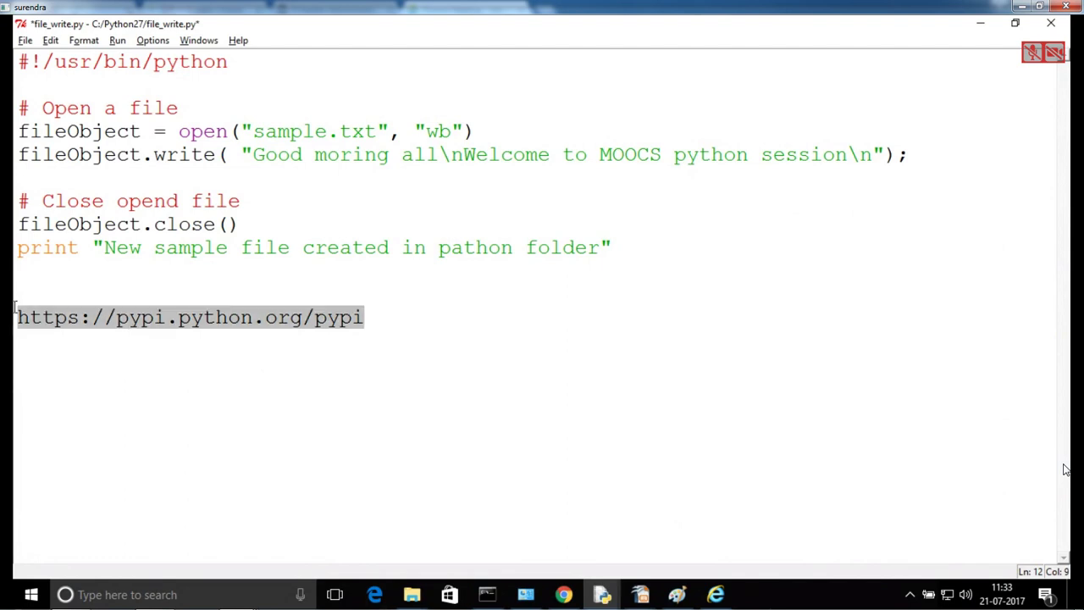
{"action": "key", "text": "ctrl+x"}
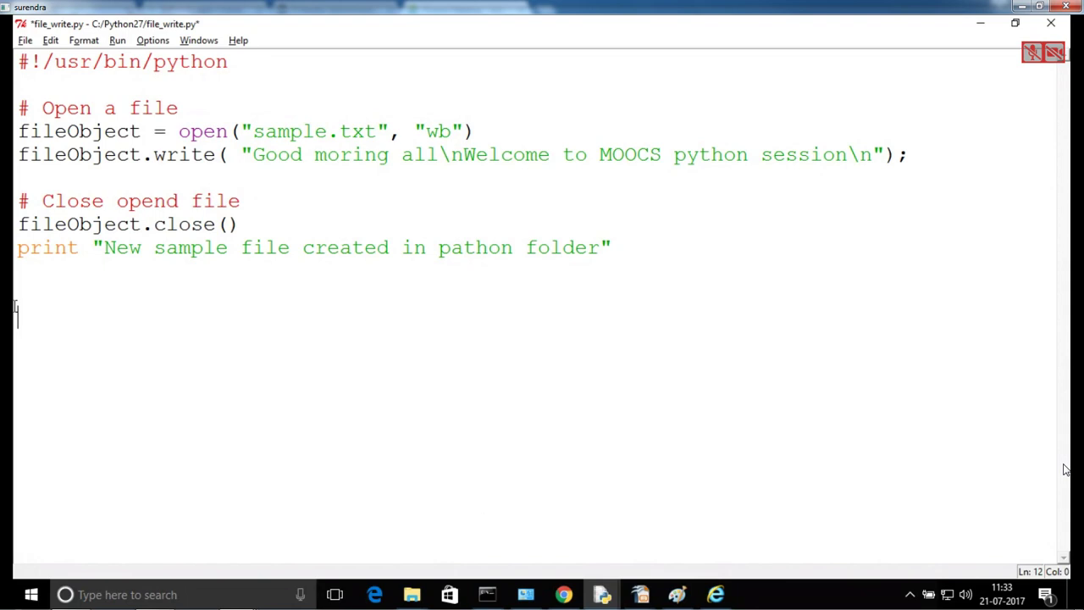
Minimize the script, switch to the python_PIP.ppt presentation in OpenOffice Impress, and start the slide show at the "What is PIP" slide.
{"action": "left_click", "coordinate": [981, 25]}
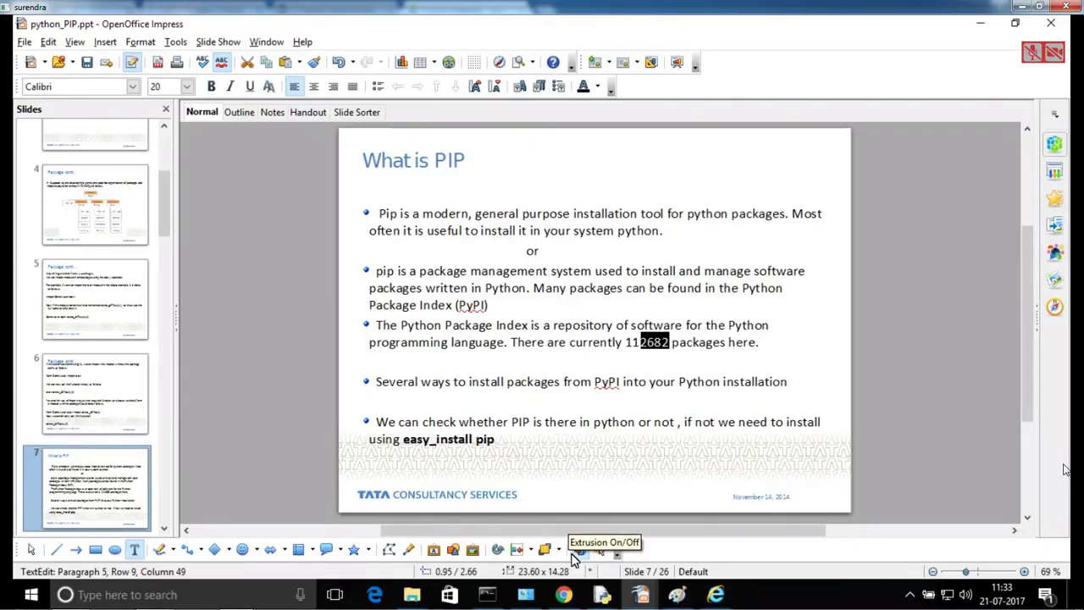
{"action": "key", "text": "F5"}
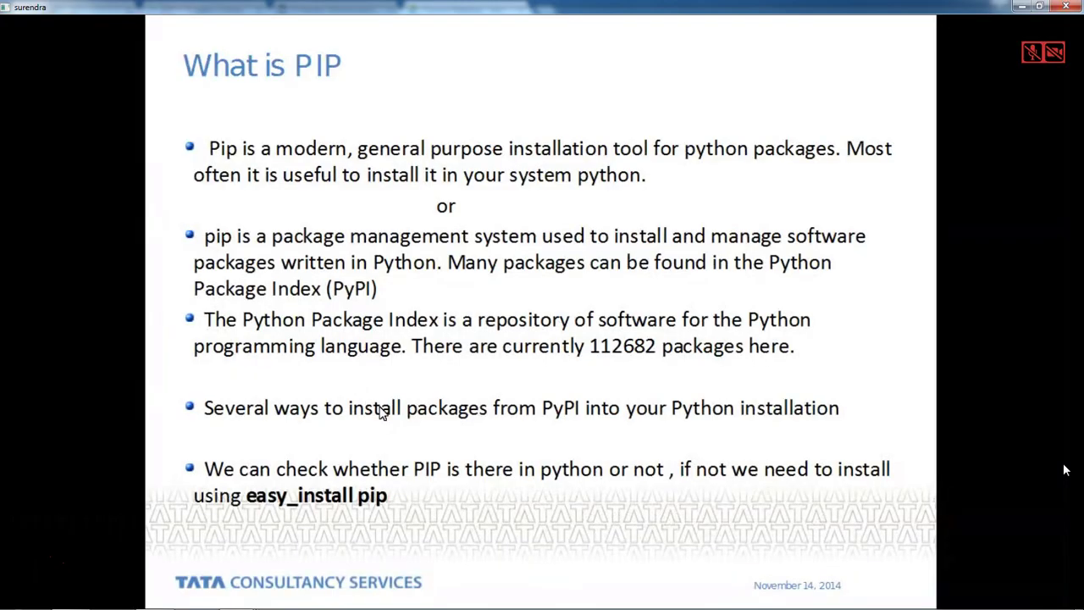